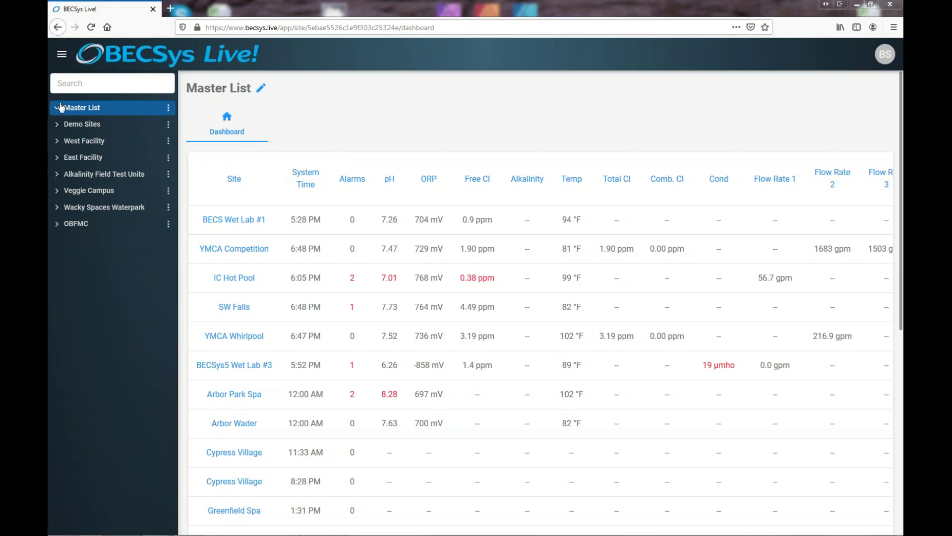
Create a new group named 'My New Group' under the Master List
left_click(169, 108)
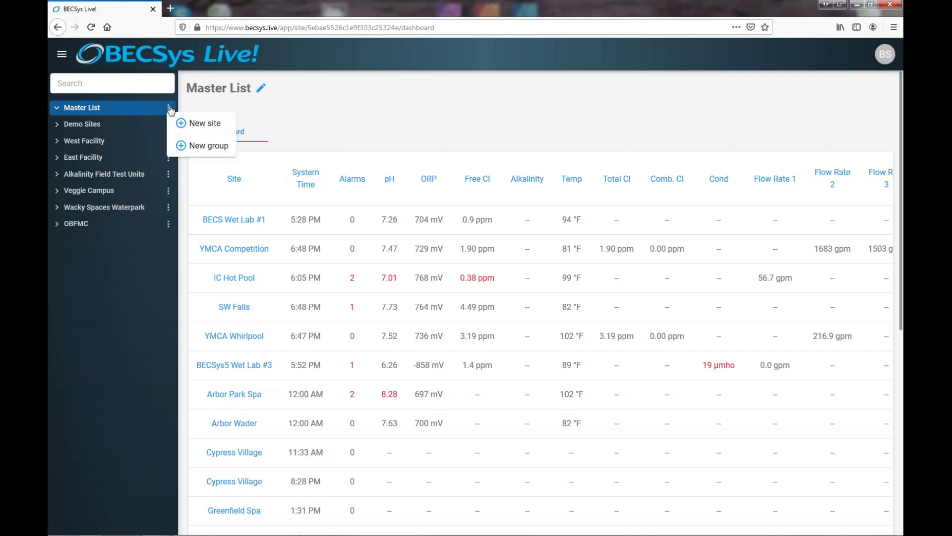
left_click(202, 147)
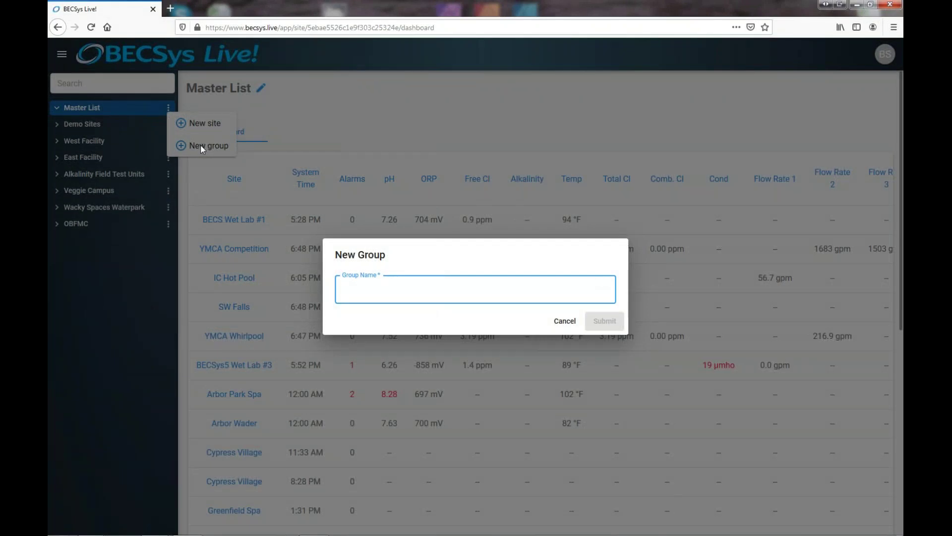
type("My ")
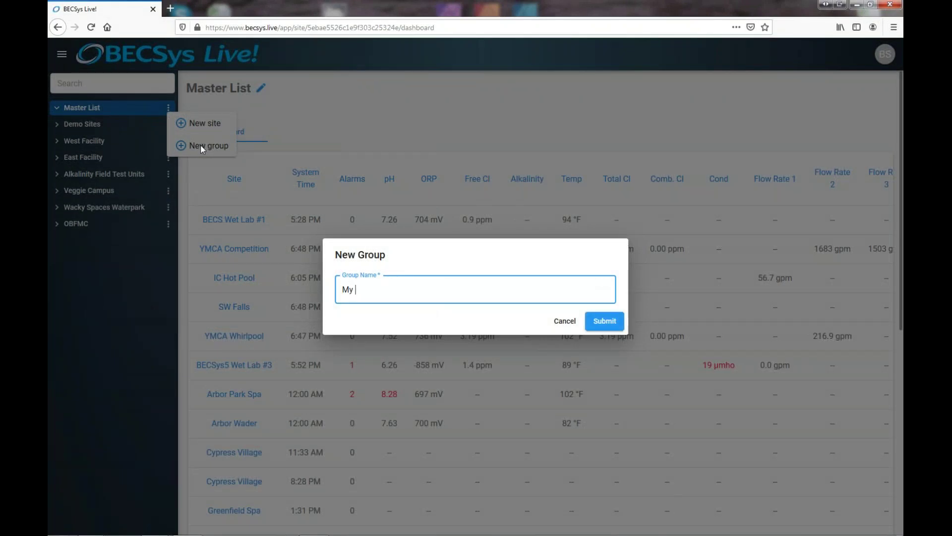
type("New Grouop")
key("BackSpace")
key("BackSpace")
type("p")
left_click(606, 323)
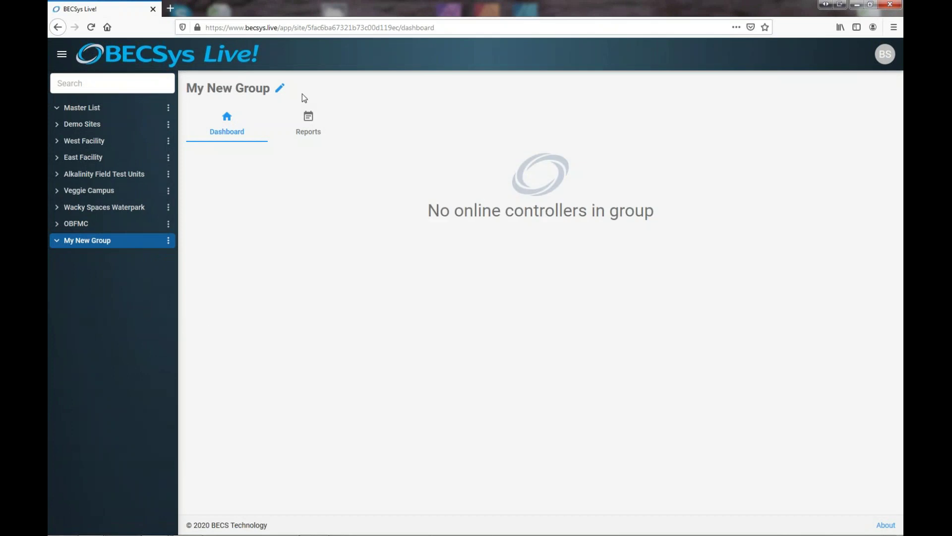
Append 'today' to the group nickname so it reads 'My New Group today'
left_click(280, 87)
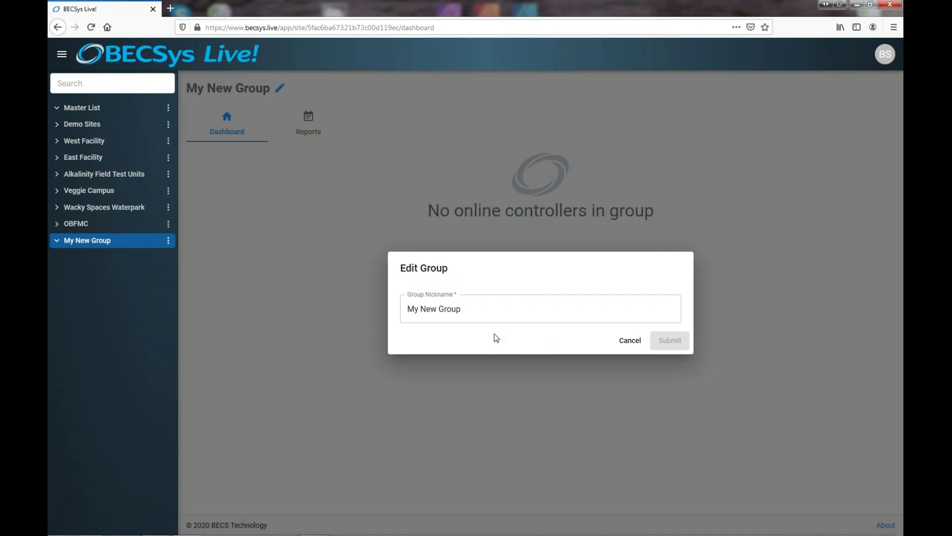
left_click(474, 309)
type("toda")
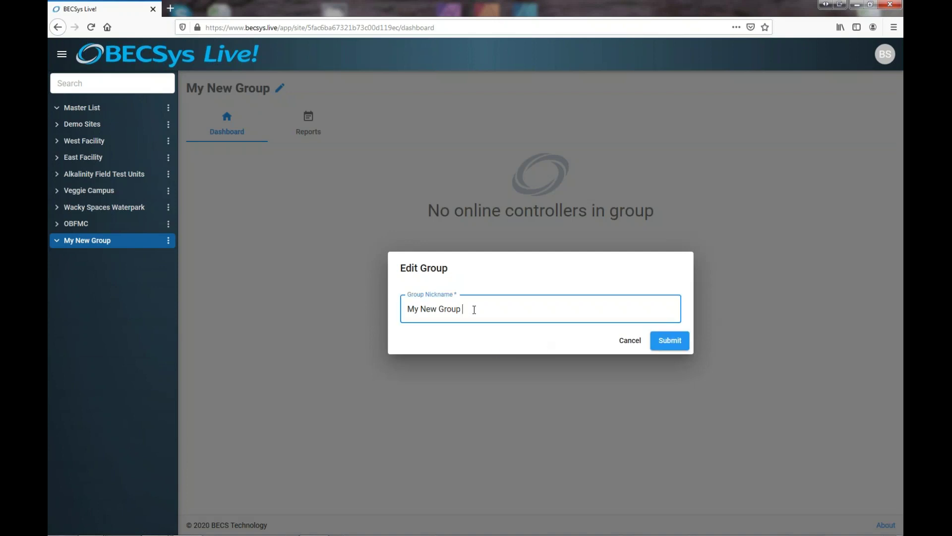
type("y")
left_click(671, 340)
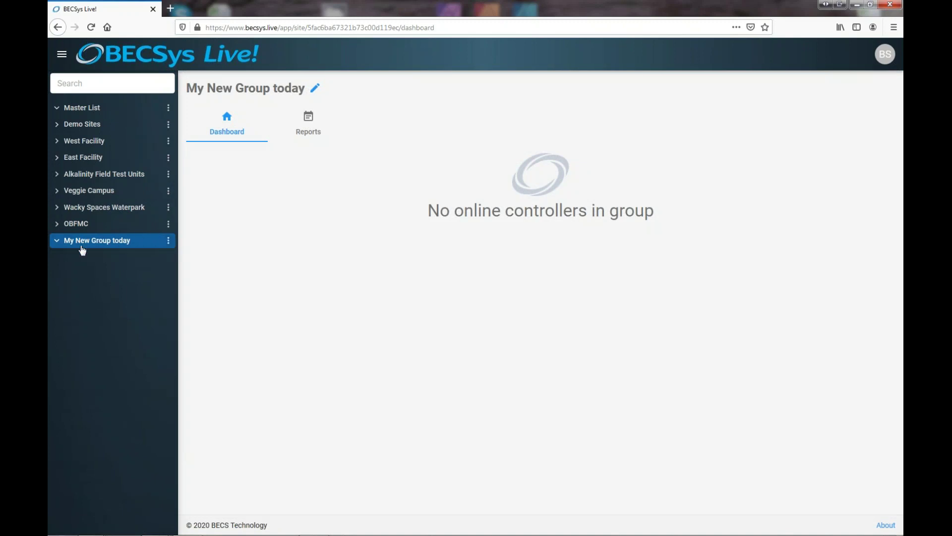
Start a new site in My New Group today with system type BECSys5 110V
left_click(169, 242)
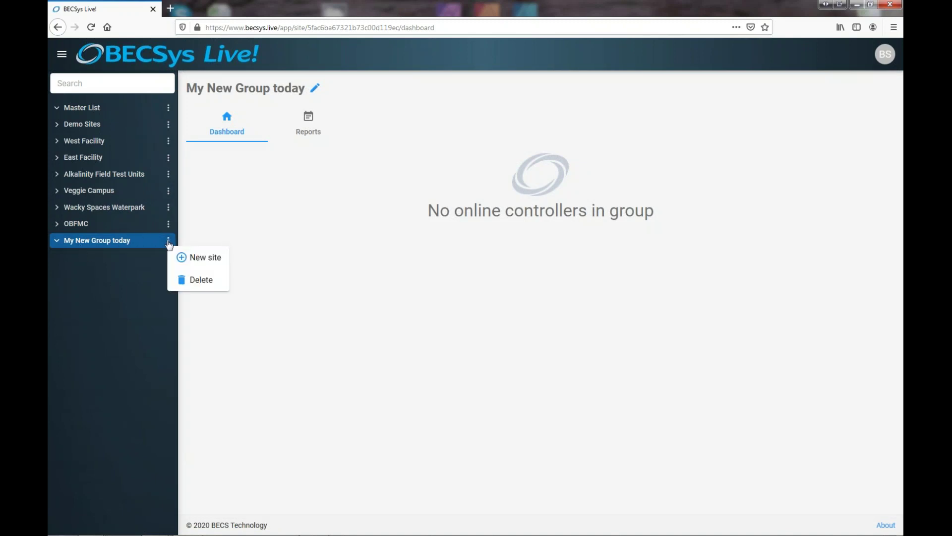
left_click(194, 259)
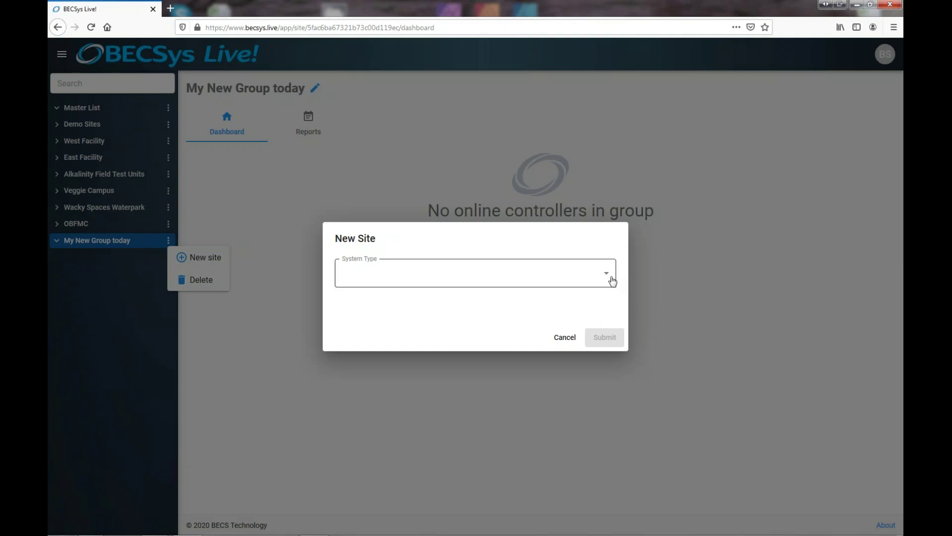
left_click(606, 279)
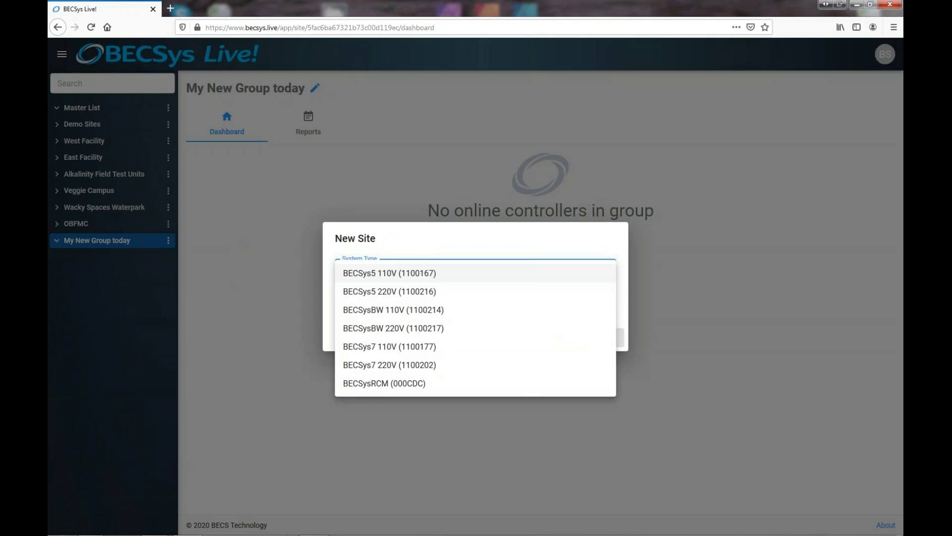
left_click(425, 274)
Enter serial 001146, the authentication code and nickname 'BECSys5 controller', then submit
left_click(404, 270)
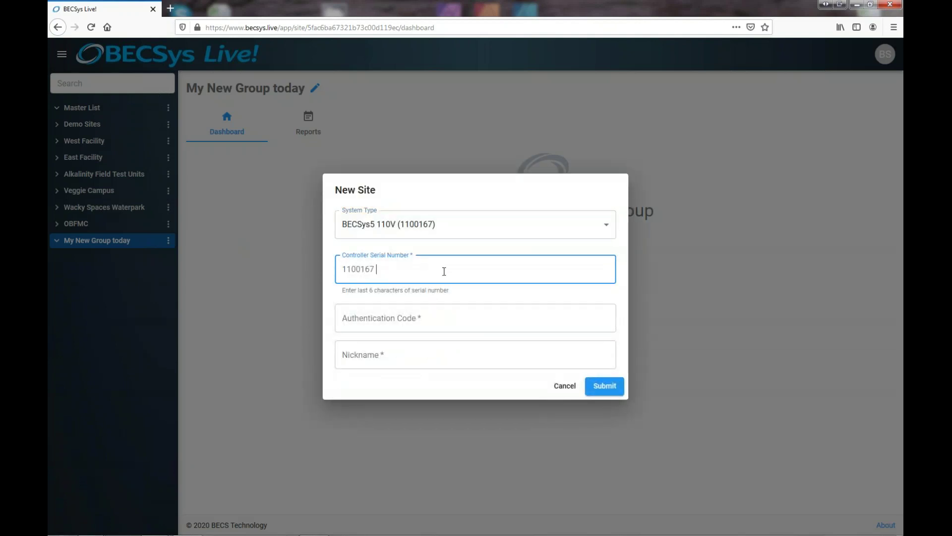
type("00114")
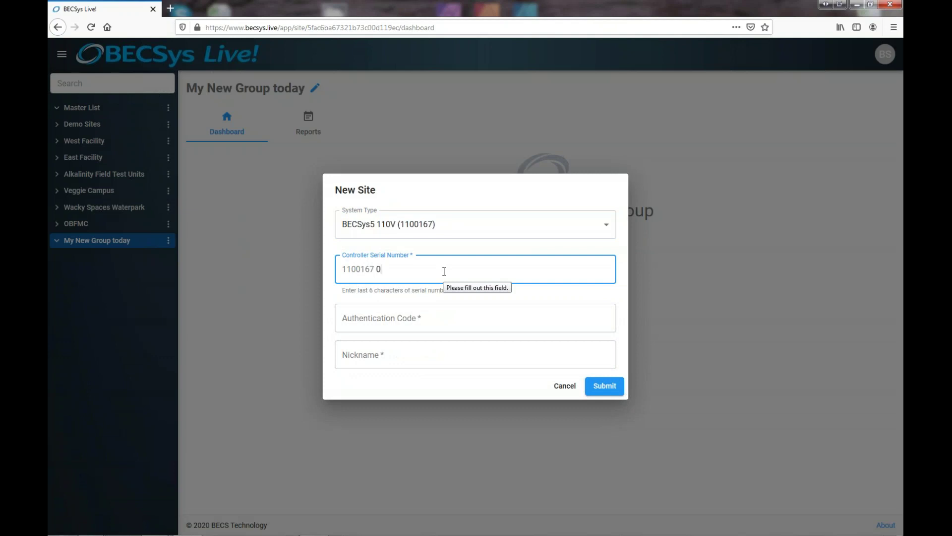
type("6")
left_click(430, 313)
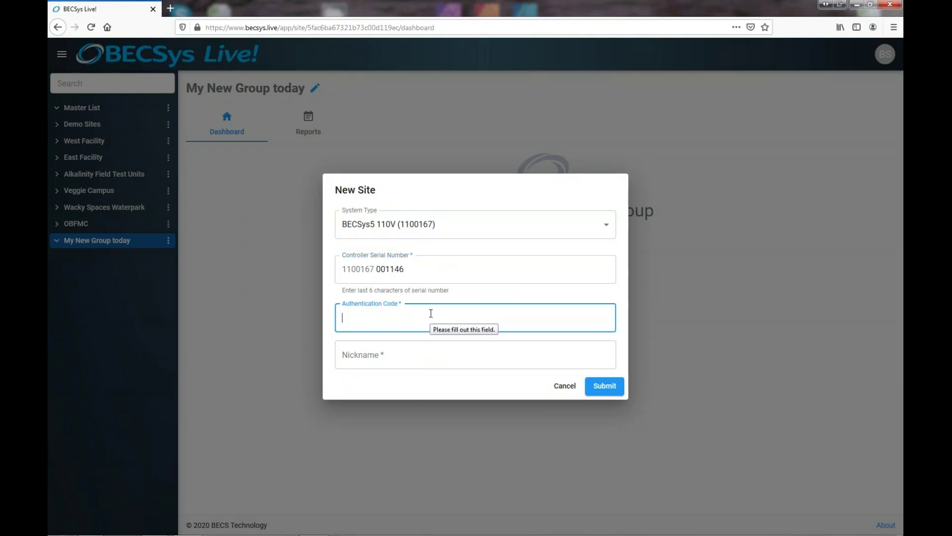
key("Tab")
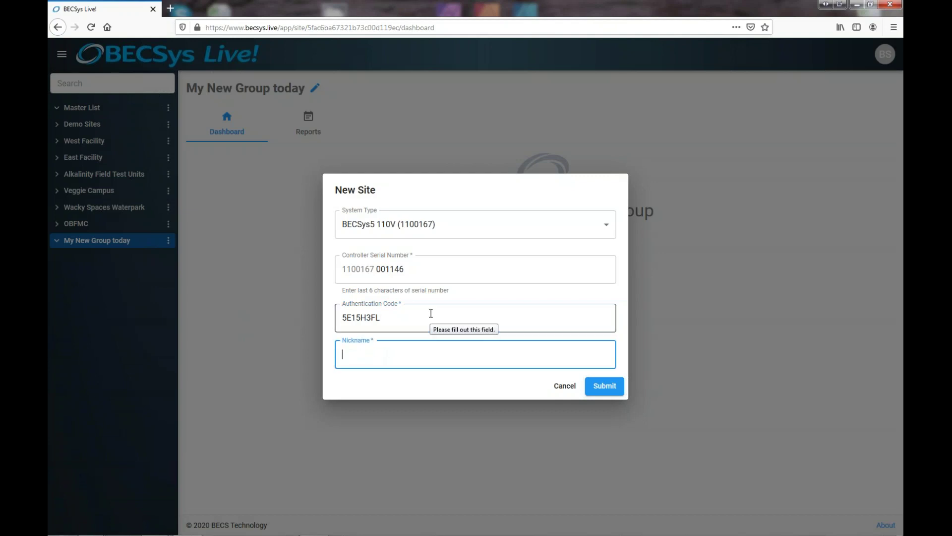
left_click(605, 385)
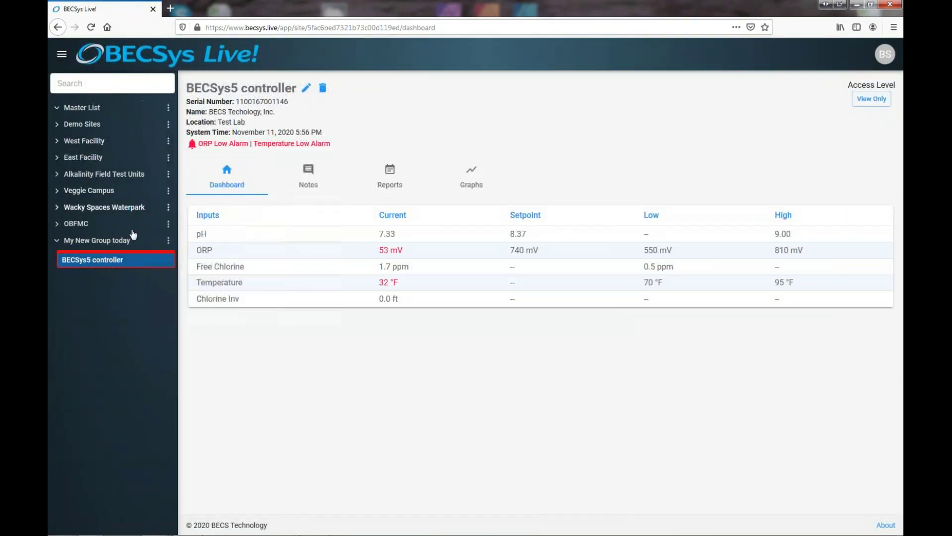
Collapse and re-expand My New Group today, OBFMC and the Master List in the sidebar
left_click(57, 241)
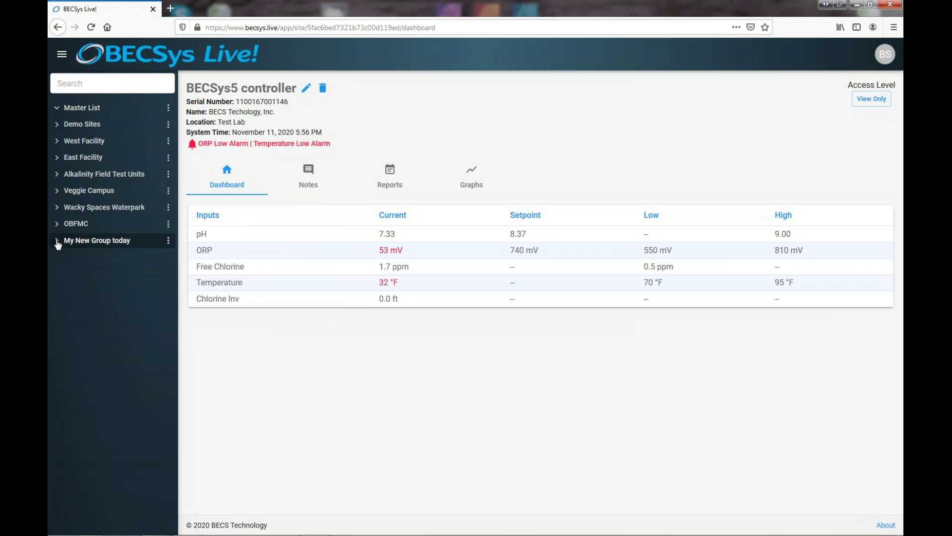
left_click(58, 242)
mouse_move(106, 267)
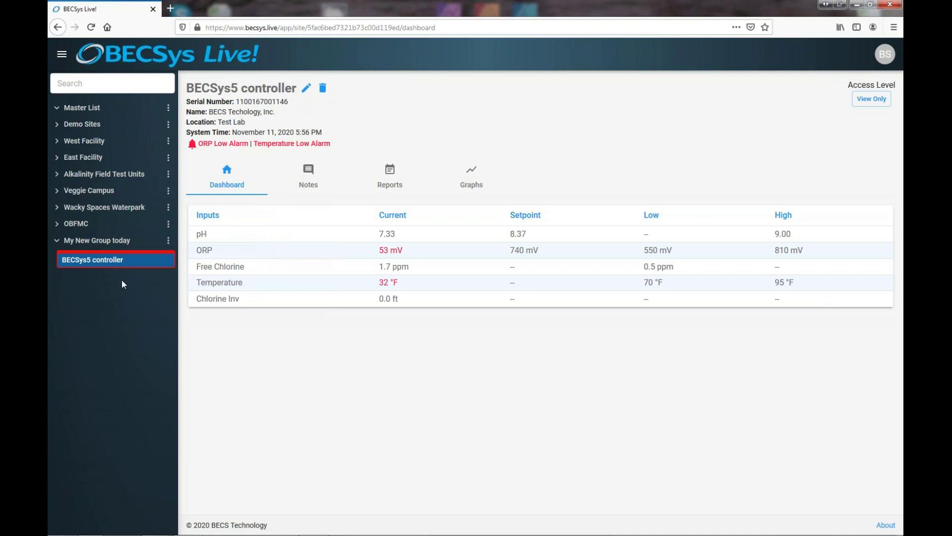
left_click(60, 242)
left_click(60, 242)
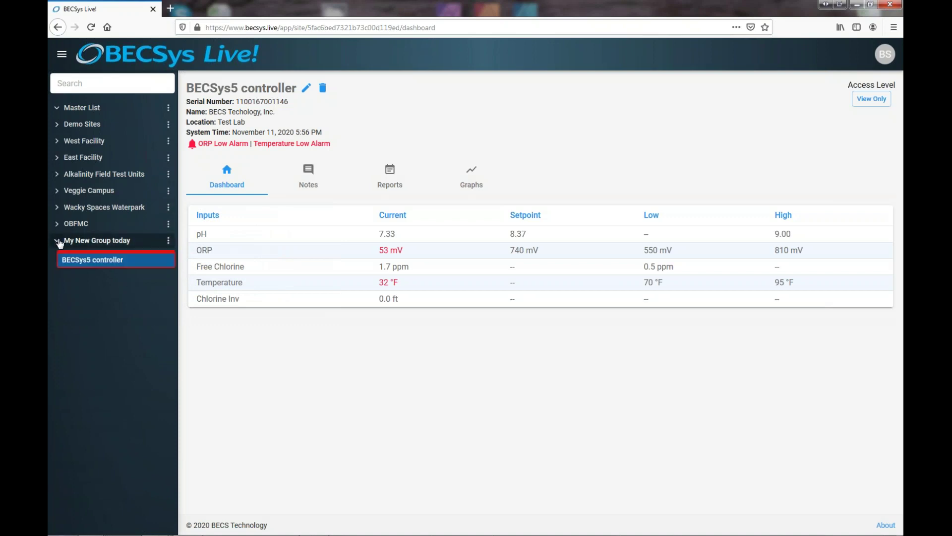
left_click(57, 224)
left_click(57, 226)
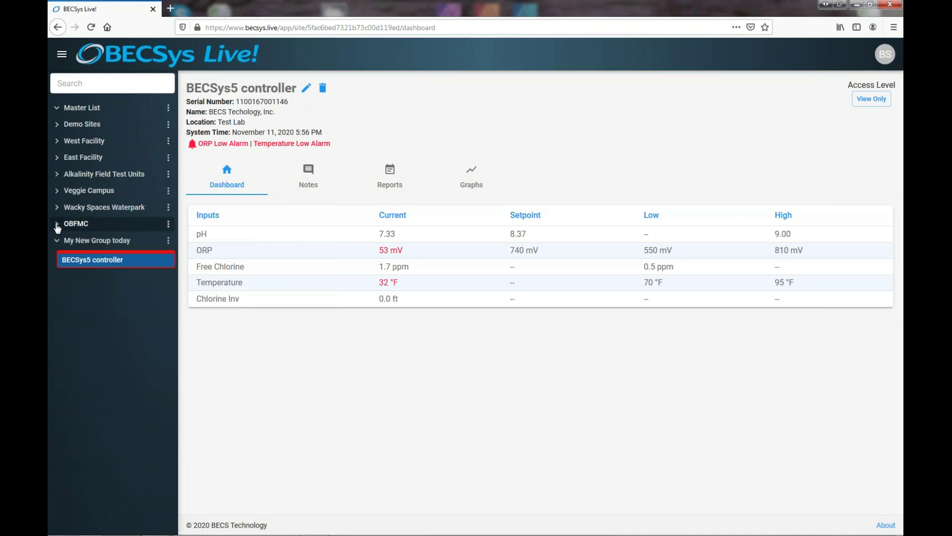
left_click(57, 108)
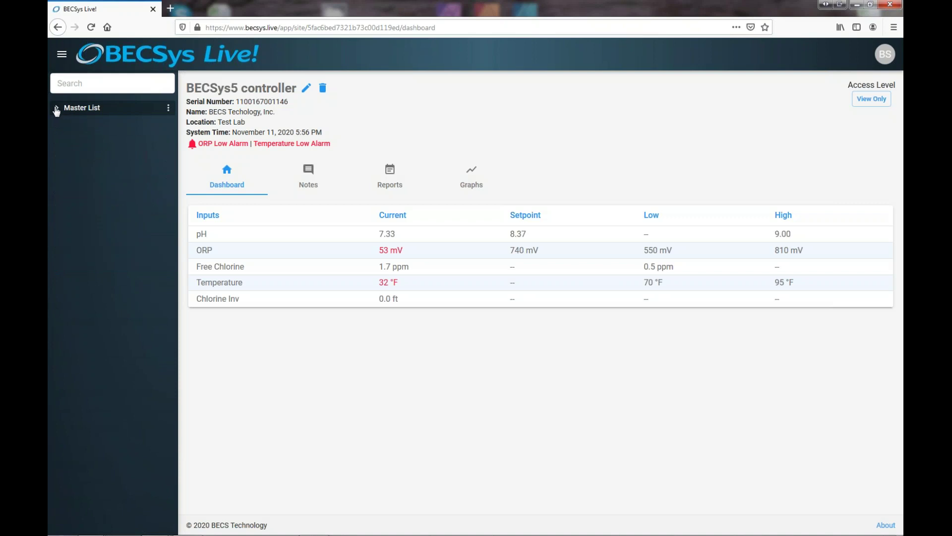
left_click(57, 108)
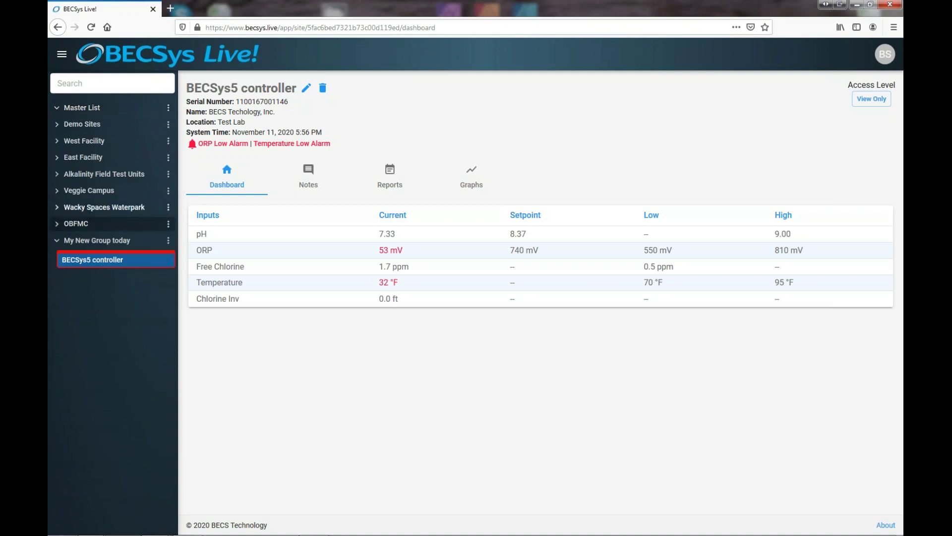
Expand and collapse the Wacky Spaces Waterpark and Demo Sites groups to view their sites
left_click(57, 208)
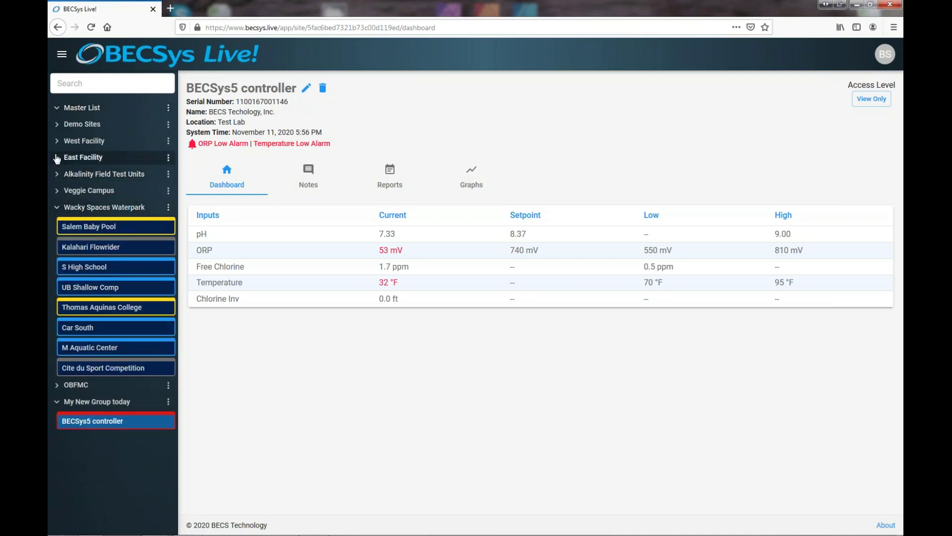
left_click(57, 125)
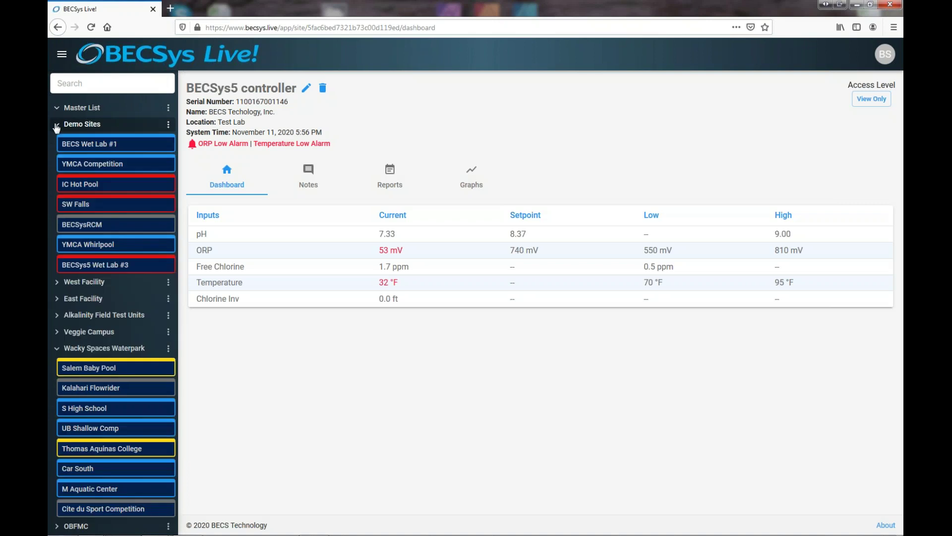
left_click(57, 125)
left_click(57, 208)
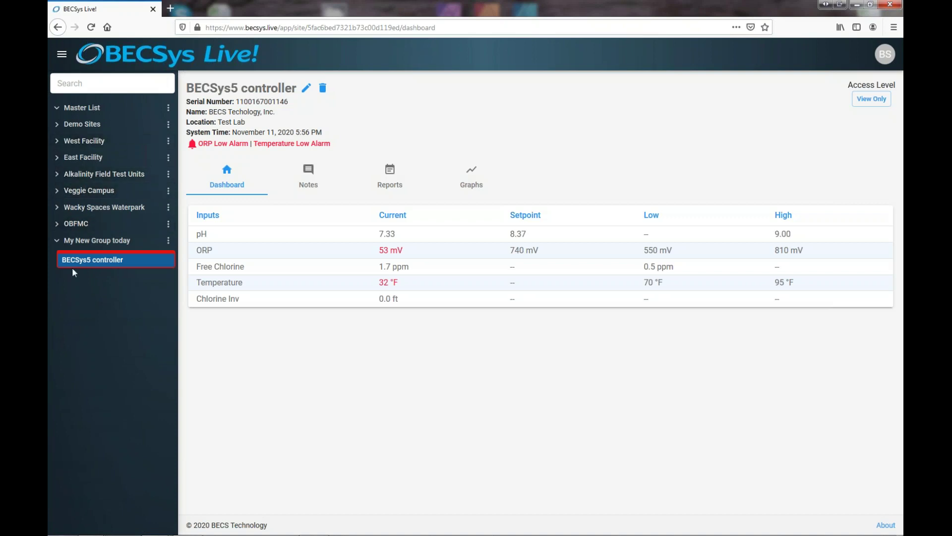
left_click(58, 125)
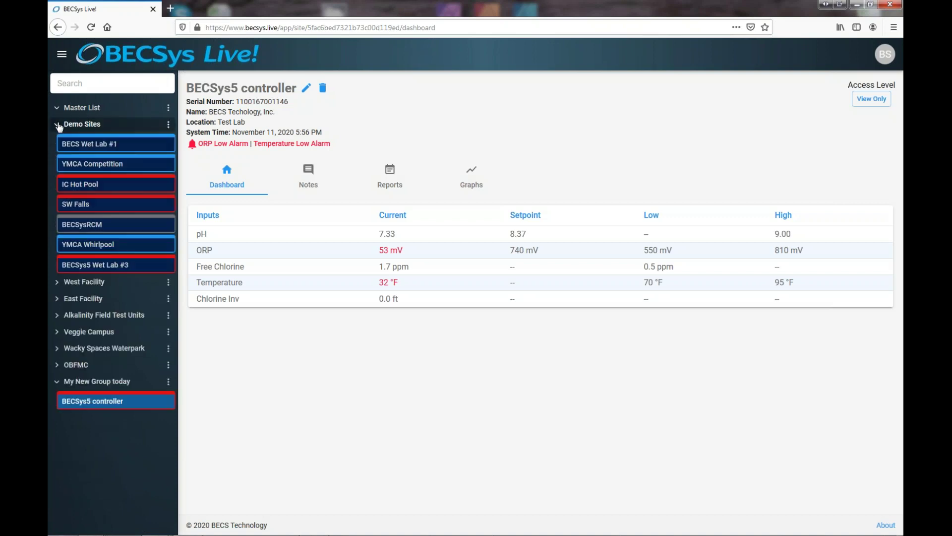
left_click(57, 301)
scroll(103, 320, "down", 1)
scroll(103, 319, "down", 1)
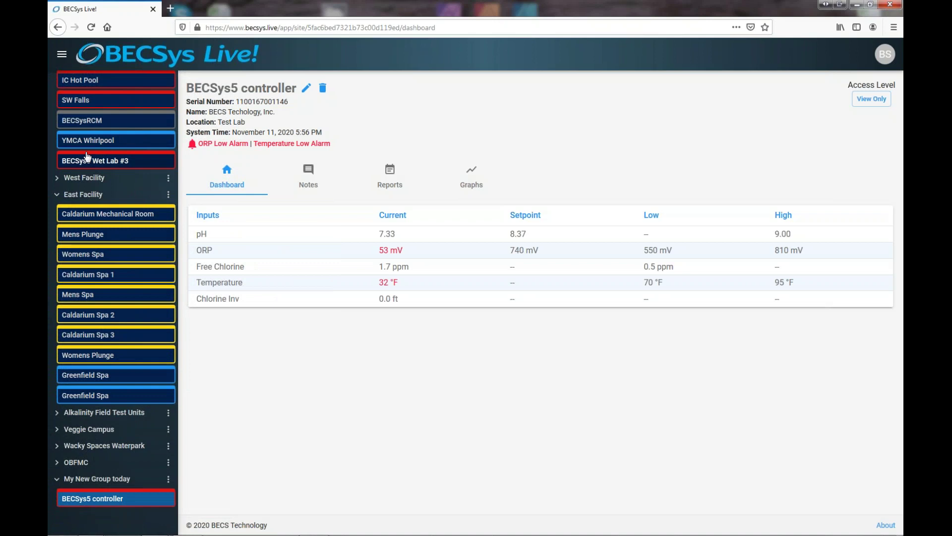
mouse_move(107, 161)
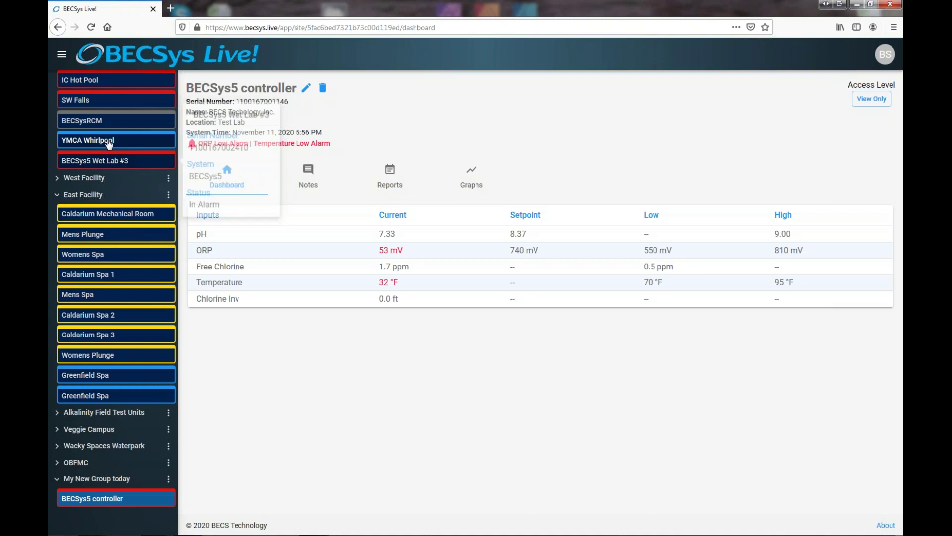
mouse_move(109, 143)
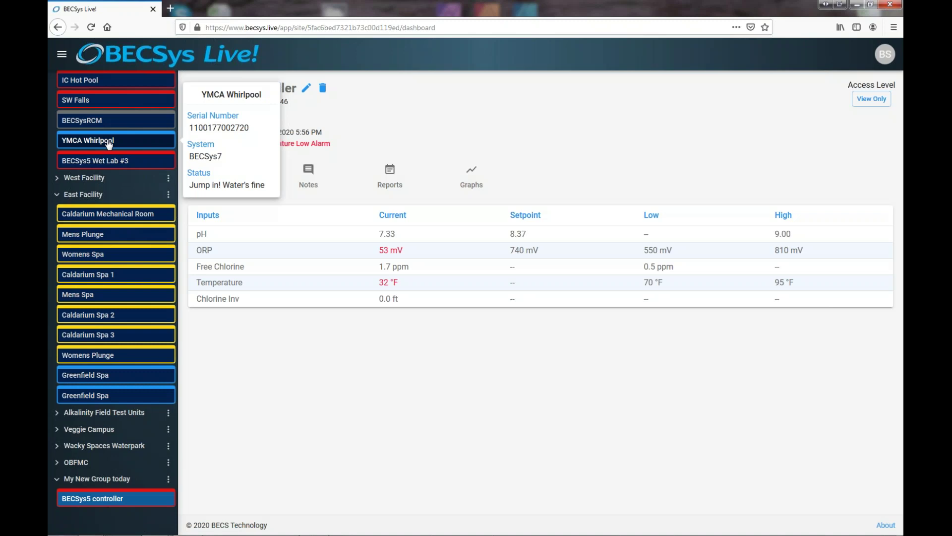
mouse_move(108, 122)
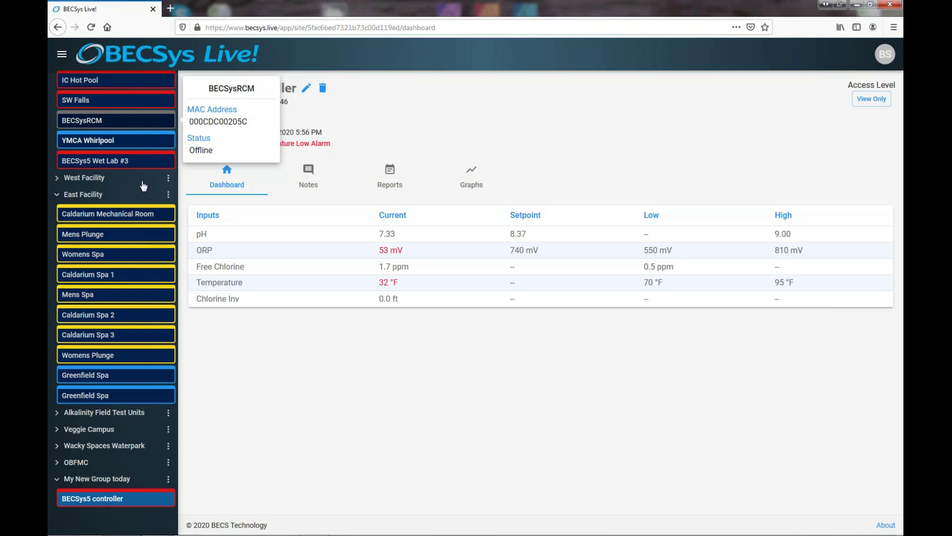
mouse_move(129, 219)
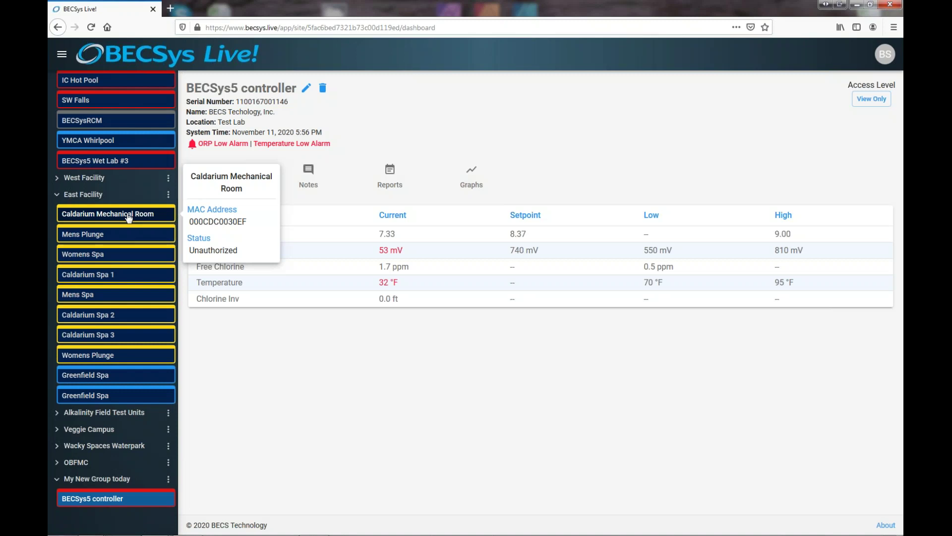
mouse_move(120, 239)
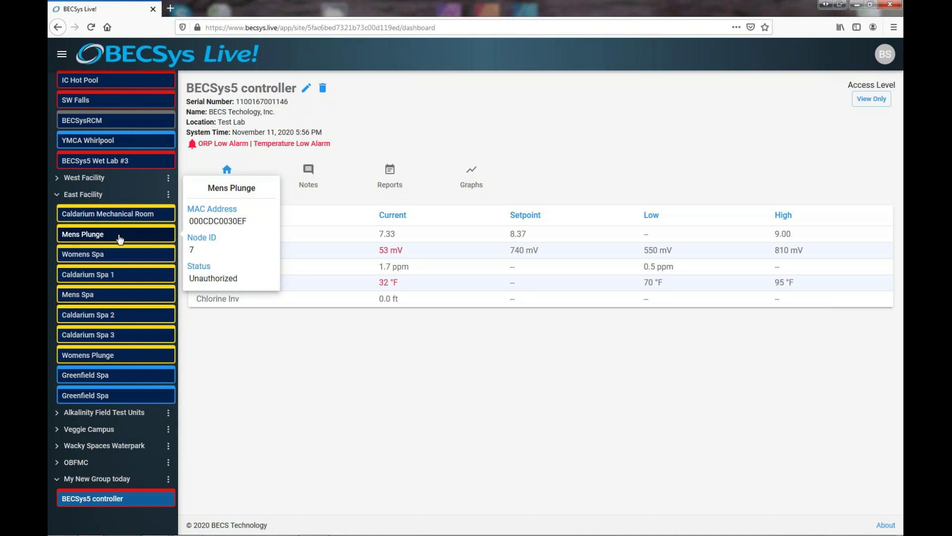
Open Caldarium Mechanical Room, cancel its authorization prompt, then collapse East Facility
left_click(114, 213)
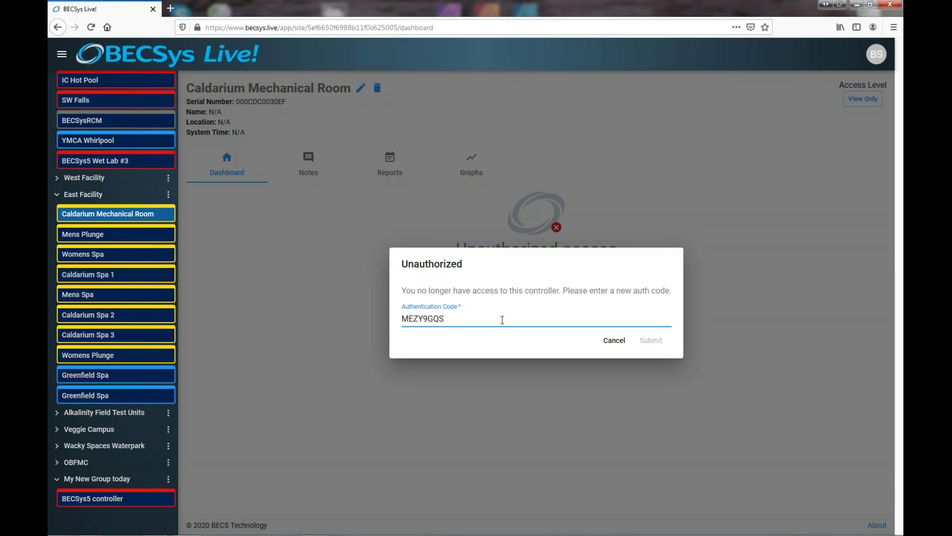
left_click(616, 341)
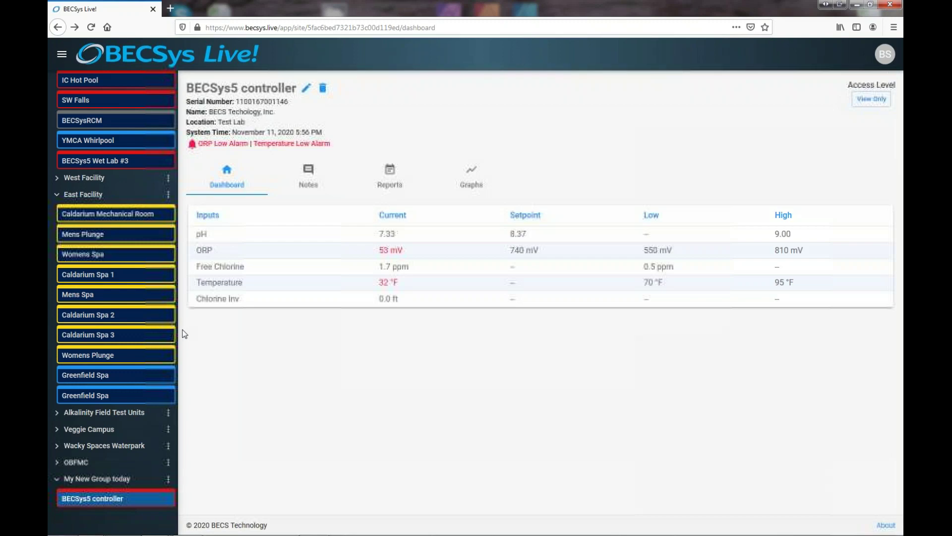
left_click(57, 196)
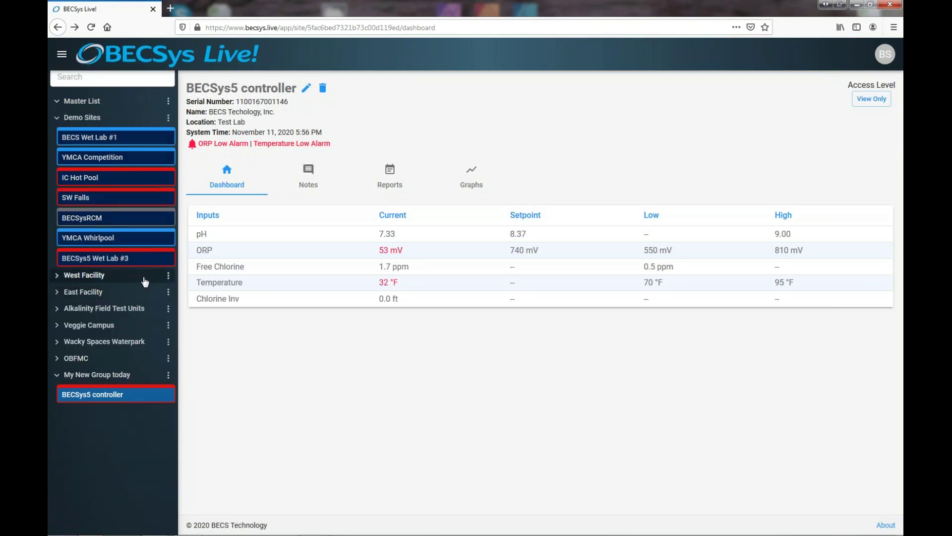
Drag BECSys5 controller from My New Group today into Demo Sites, after SW Falls
mouse_move(125, 394)
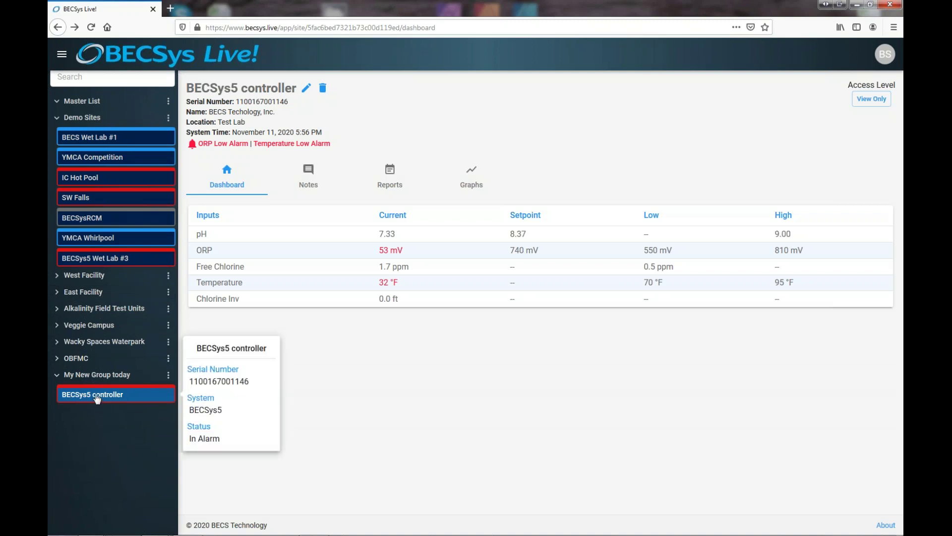
left_click_drag(97, 401, 88, 212)
mouse_move(88, 212)
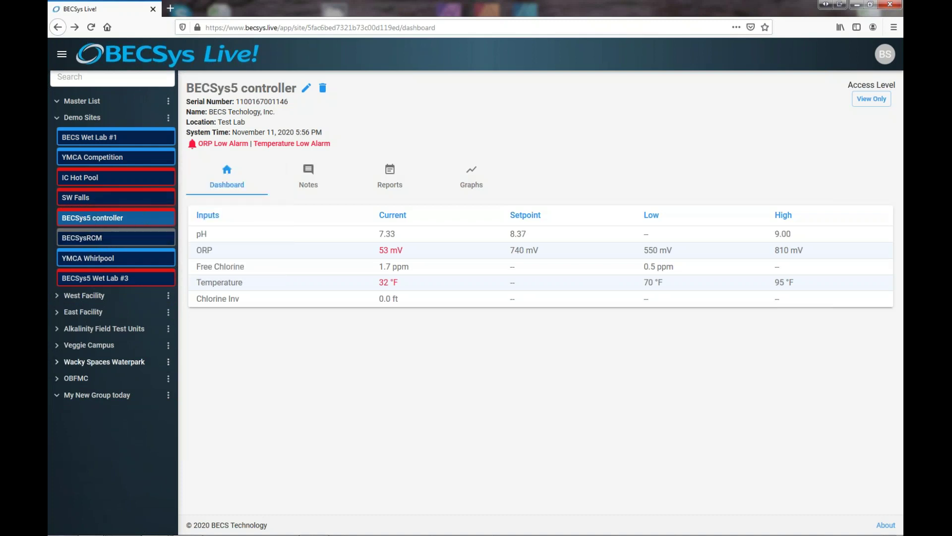
Delete the empty My New Group today group and confirm with Ok
left_click(169, 397)
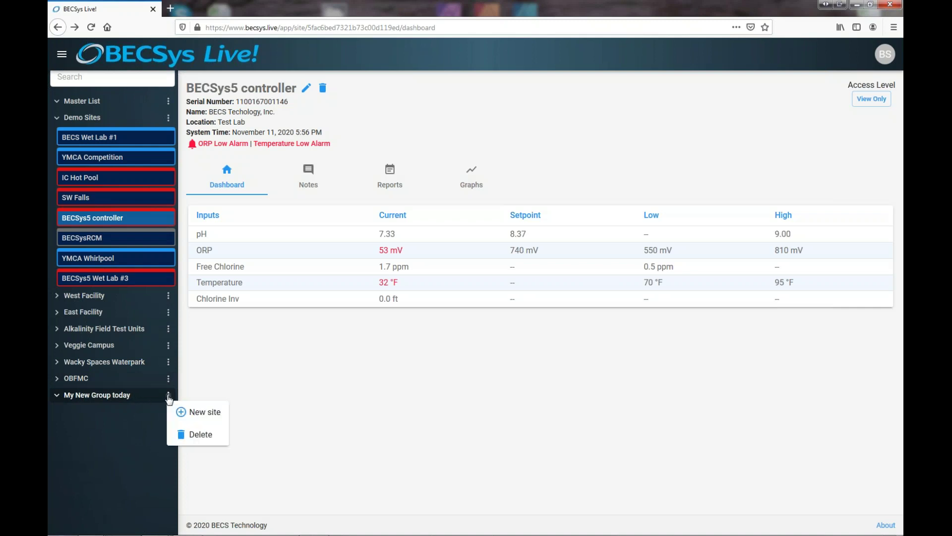
left_click(191, 435)
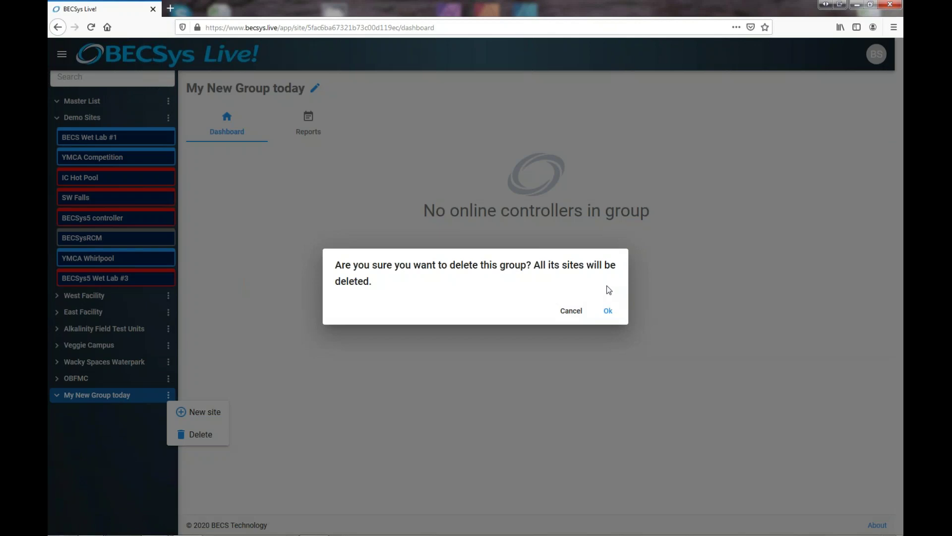
left_click(609, 312)
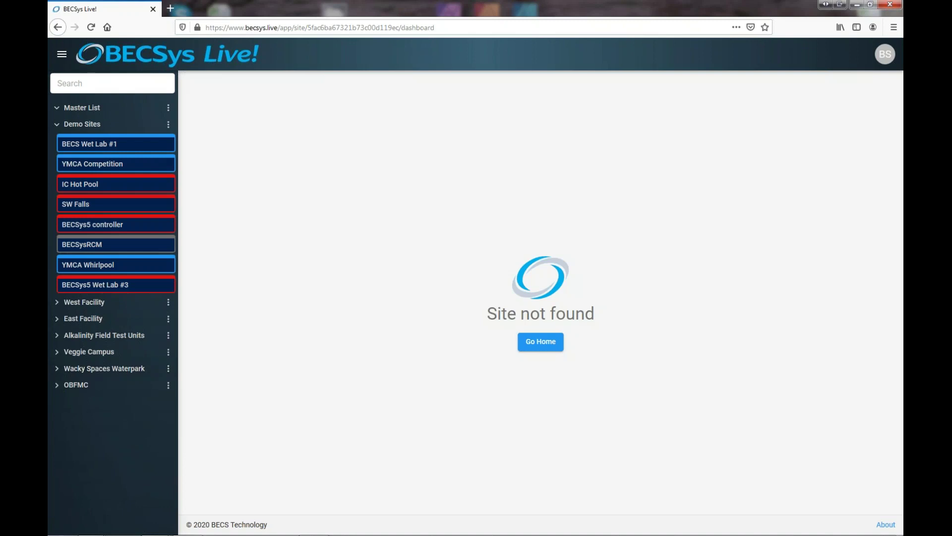
left_click(93, 80)
type("Pool")
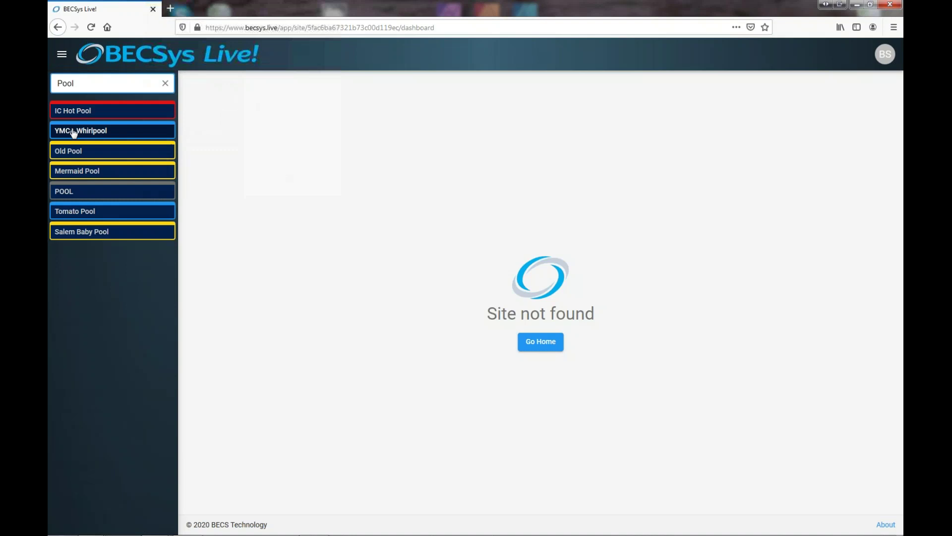
mouse_move(98, 137)
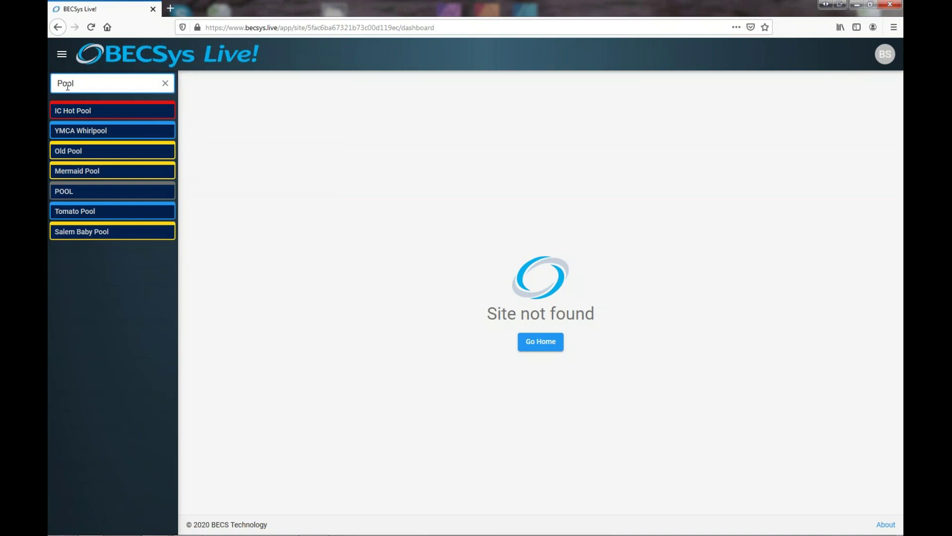
left_click(165, 84)
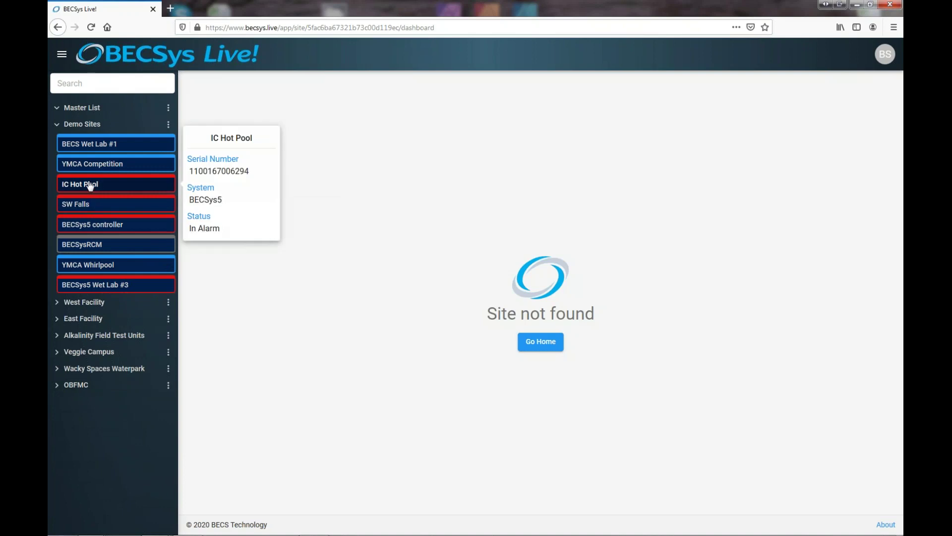
left_click(90, 84)
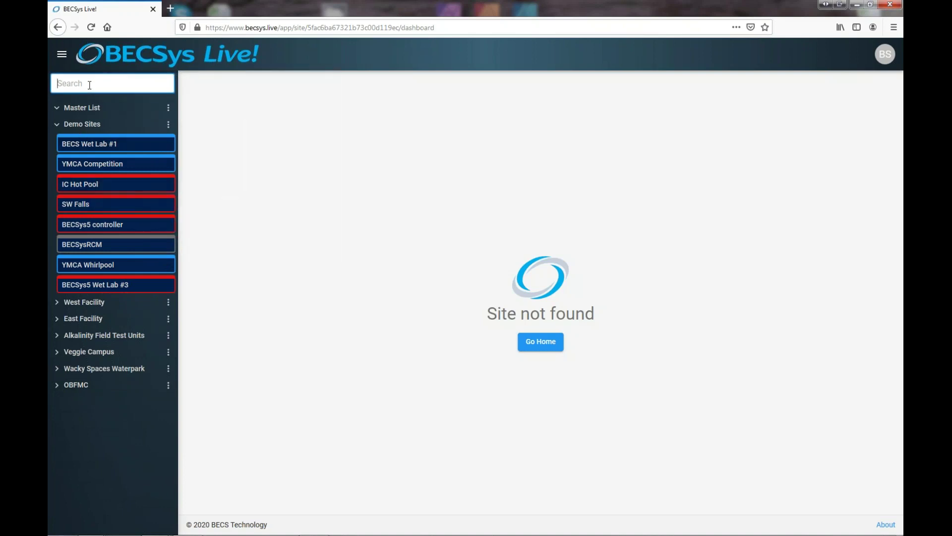
type("Pool")
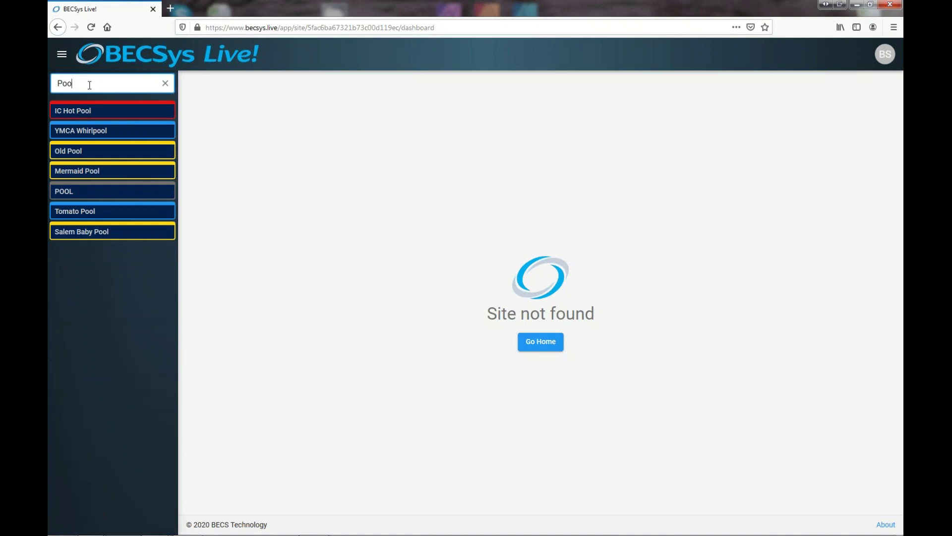
key("BackSpace")
key("BackSpace")
key("BackSpace")
key("BackSpace")
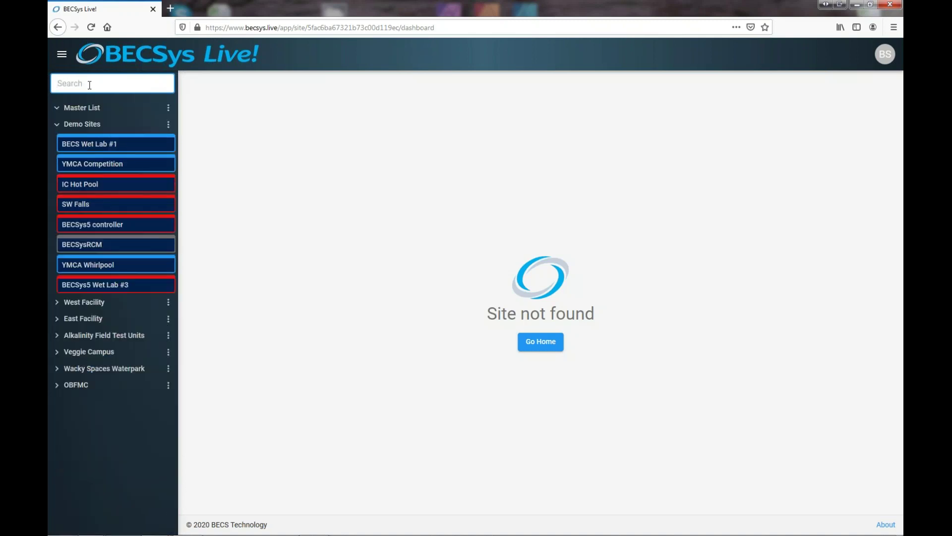
left_click(57, 304)
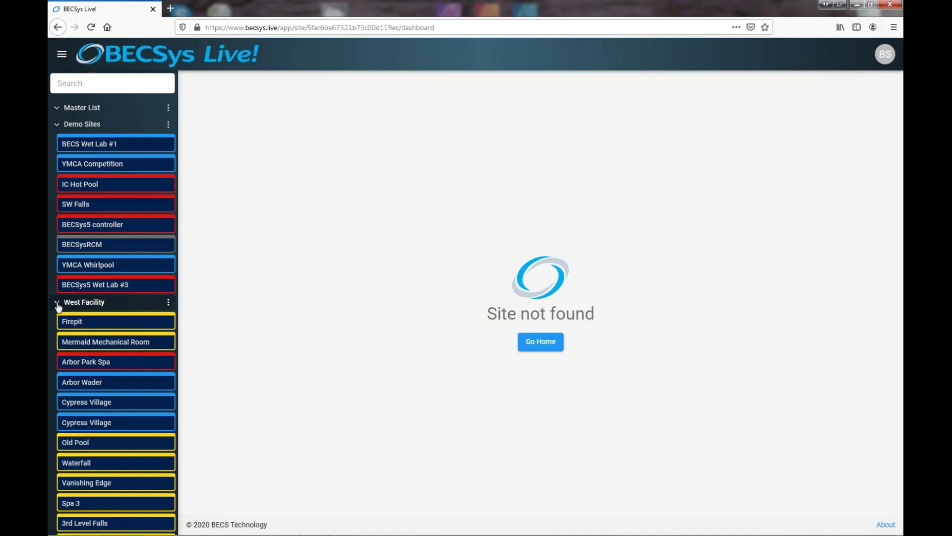
left_click(57, 304)
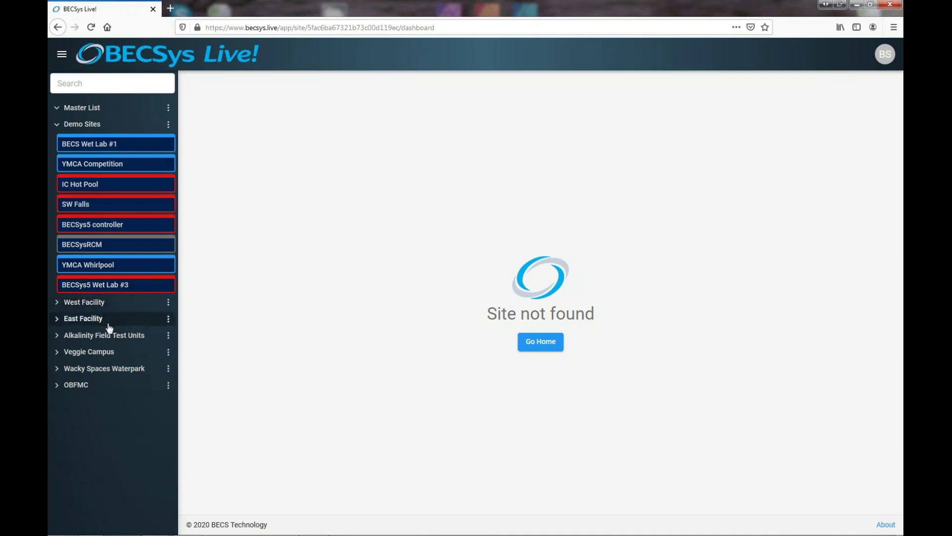
left_click(108, 226)
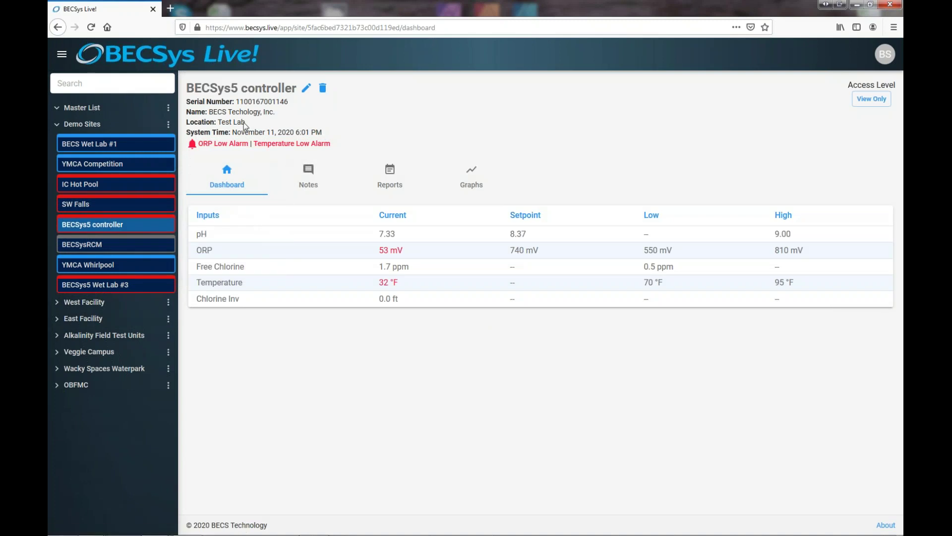
Replace 'controller' with 'Wet Lab #2' in the site nickname, making it 'BECSys5 Wet Lab #2'
left_click(306, 88)
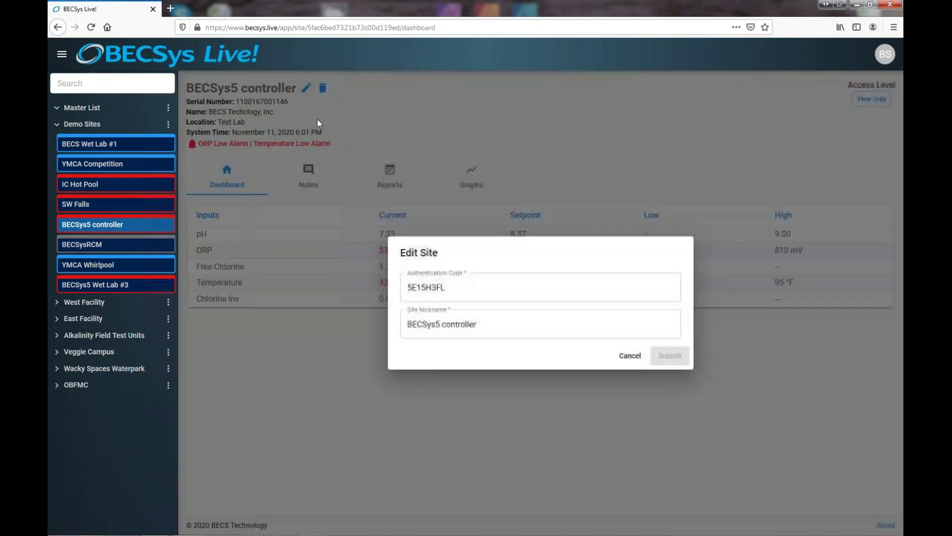
left_click_drag(442, 324, 479, 321)
type("Wet")
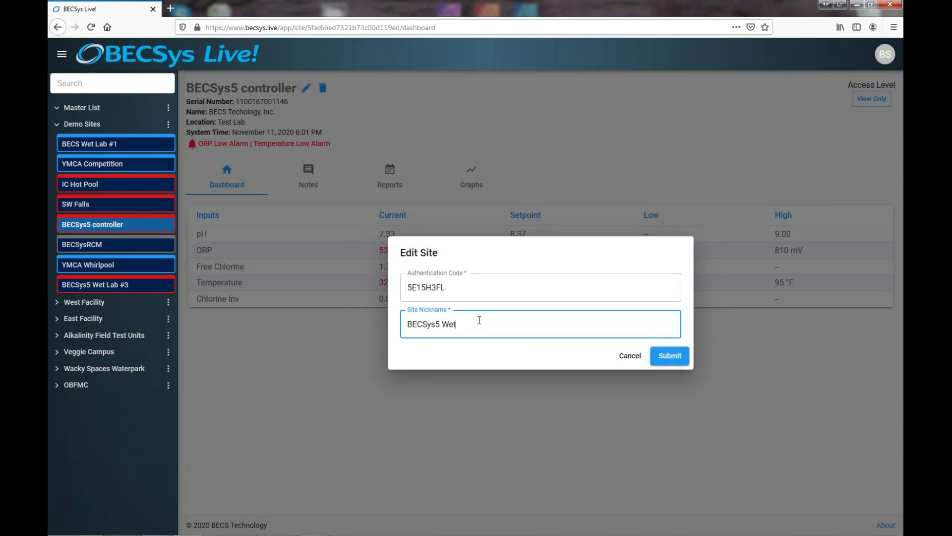
type(" Lab #2")
left_click(670, 356)
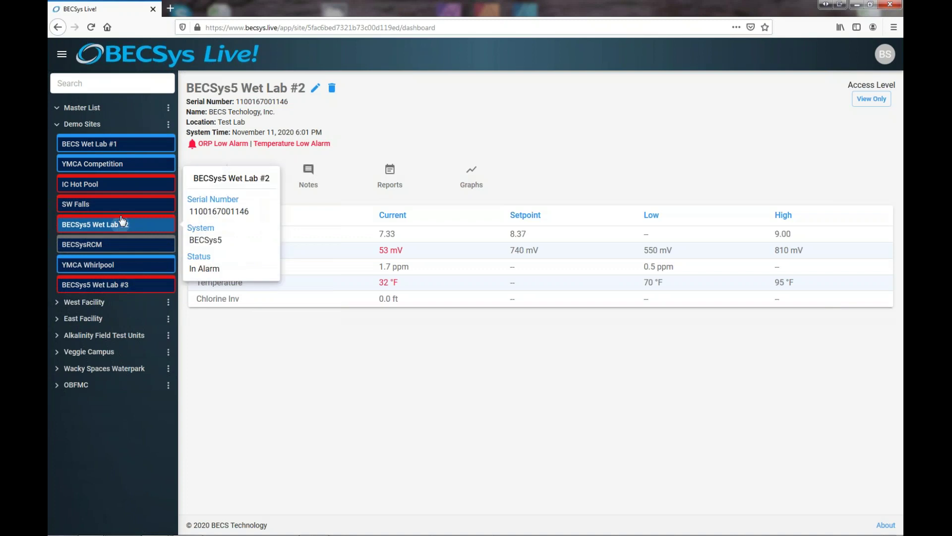
Order Demo Sites as BECS Wet Lab #1, BECSys5 Wet Lab #2, then BECSys5 Wet Lab #3
left_click_drag(124, 227, 121, 162)
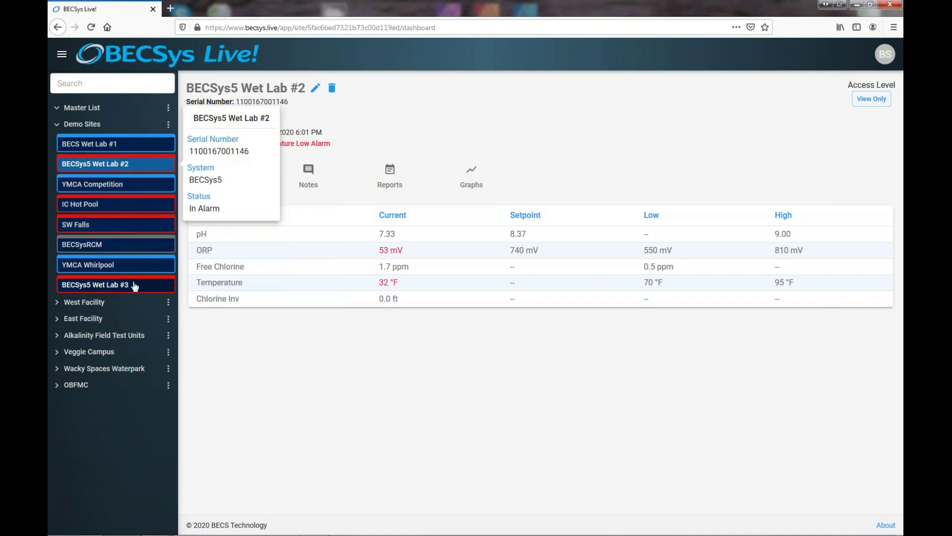
left_click_drag(136, 284, 124, 173)
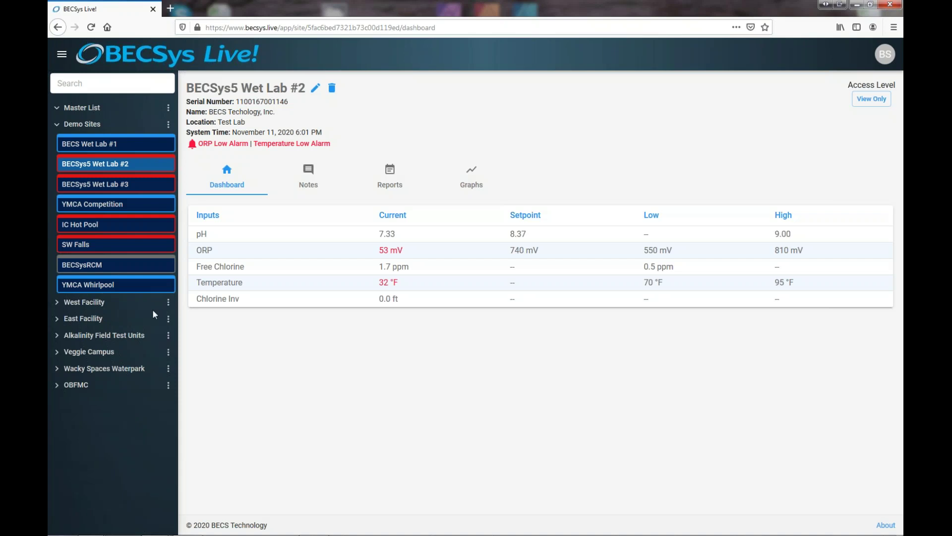
left_click(62, 59)
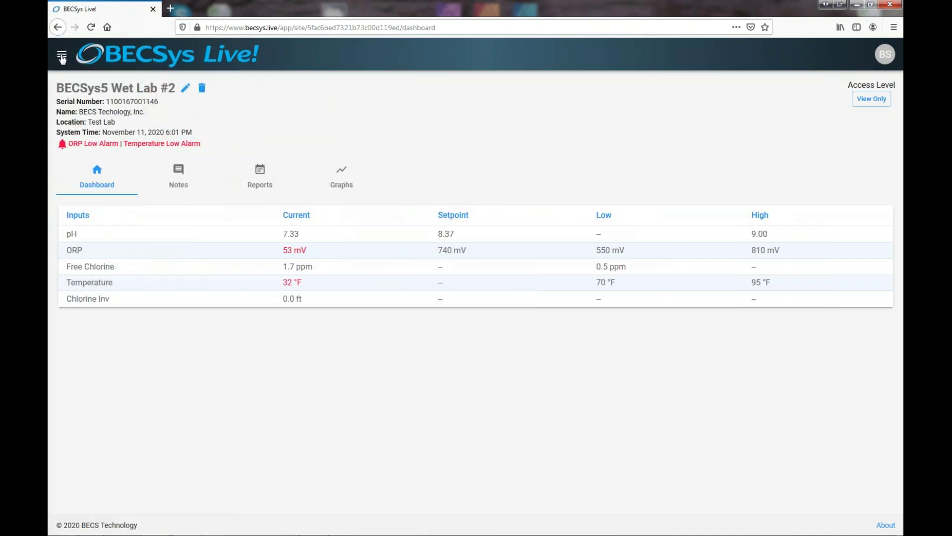
left_click(62, 58)
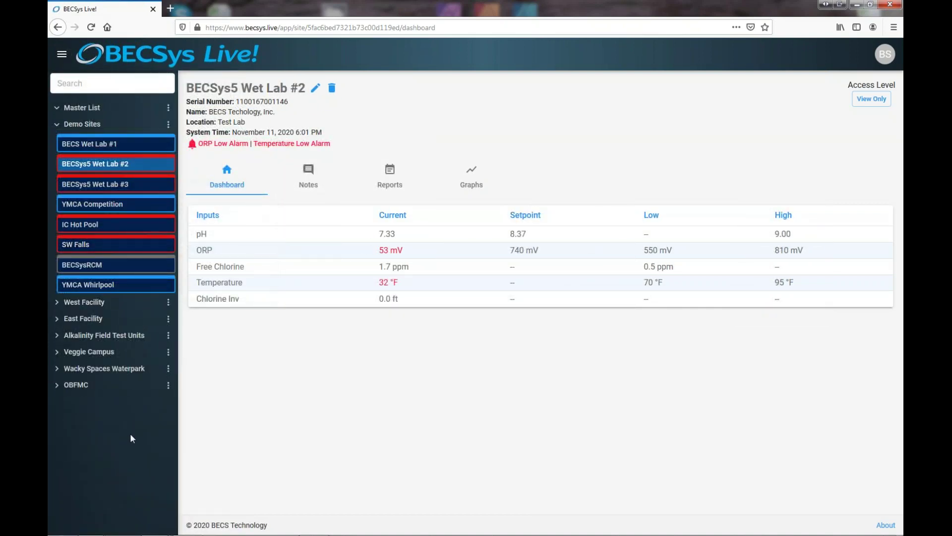
mouse_move(105, 231)
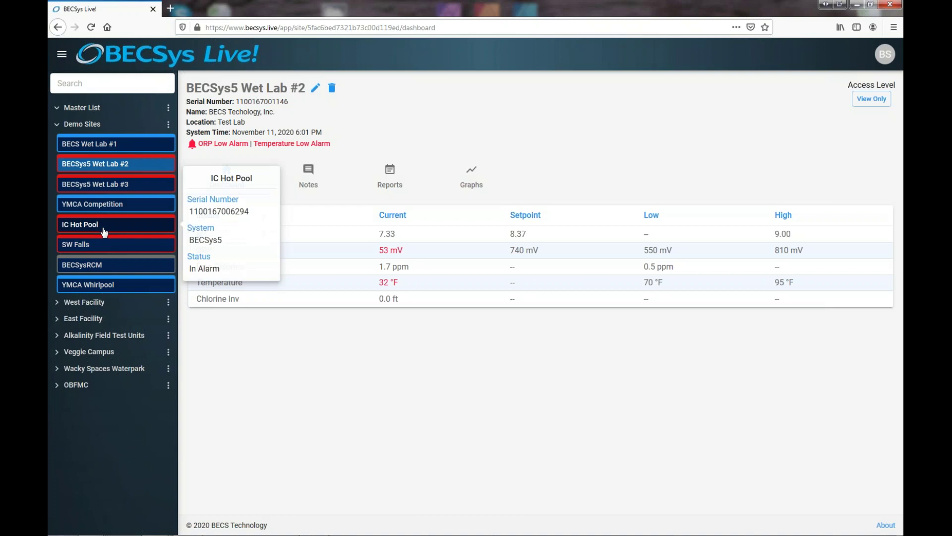